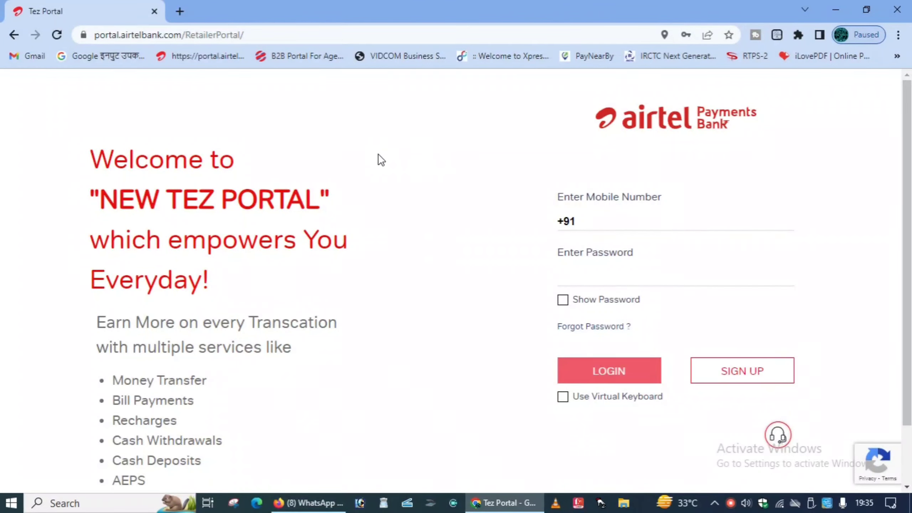
- Log in to the Airtel Payments Bank retailer portal with the retailer's mobile number and account password
{"action": "double_click", "coordinate": [164, 36]}
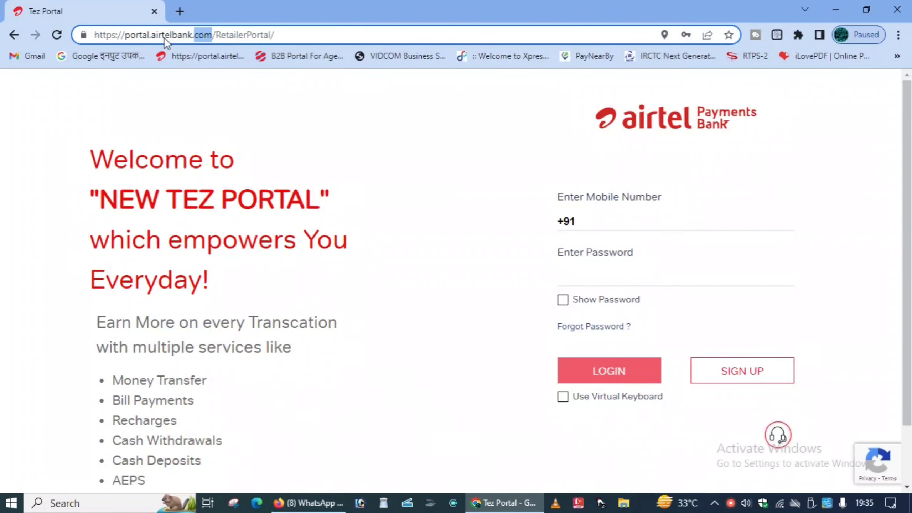
{"action": "left_click", "coordinate": [289, 36]}
{"action": "left_click", "coordinate": [495, 194]}
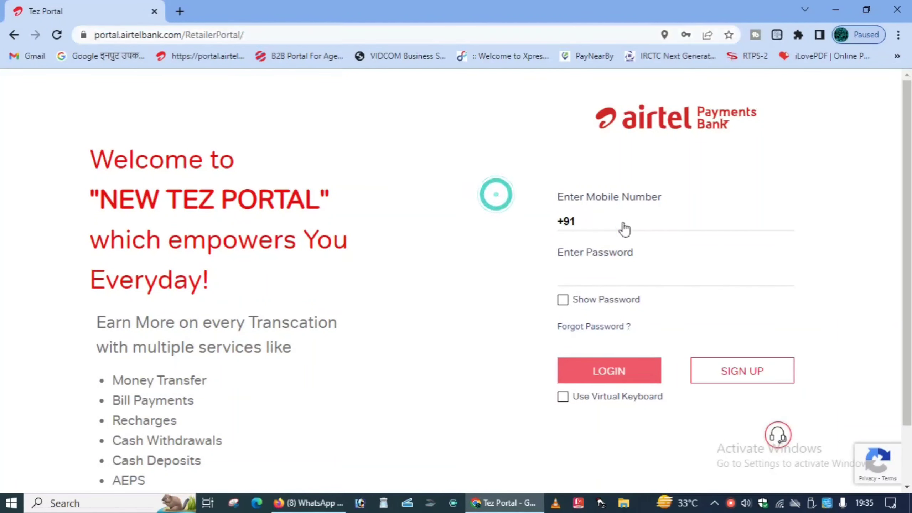
{"action": "left_click", "coordinate": [633, 219]}
{"action": "left_click", "coordinate": [674, 275]}
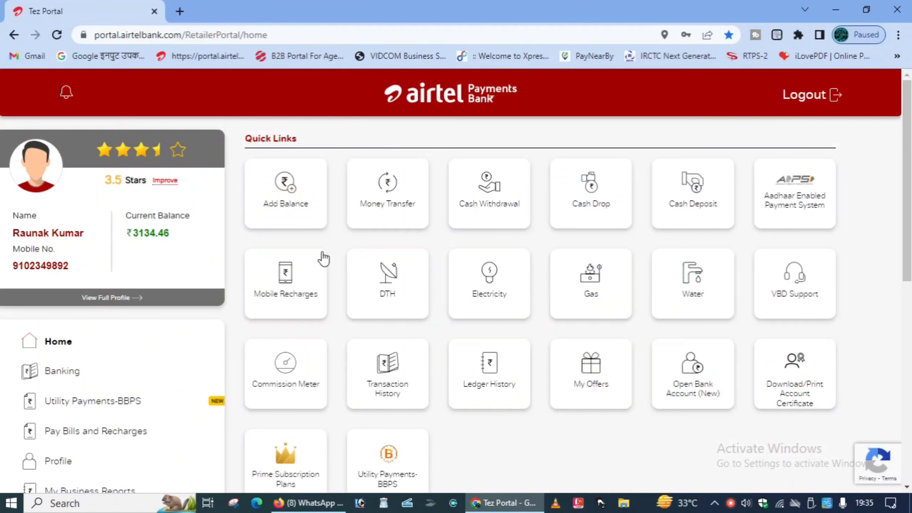
- Start the application for opening a new bank account and confirm that the customer is an Indian national
{"action": "scroll", "coordinate": [415, 313], "scroll_direction": "down", "scroll_amount": 4}
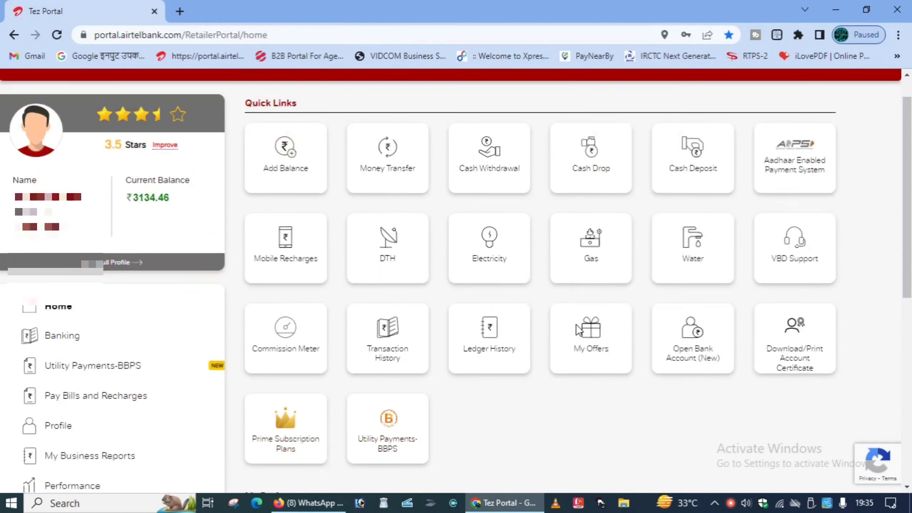
{"action": "scroll", "coordinate": [586, 305], "scroll_direction": "up", "scroll_amount": 4}
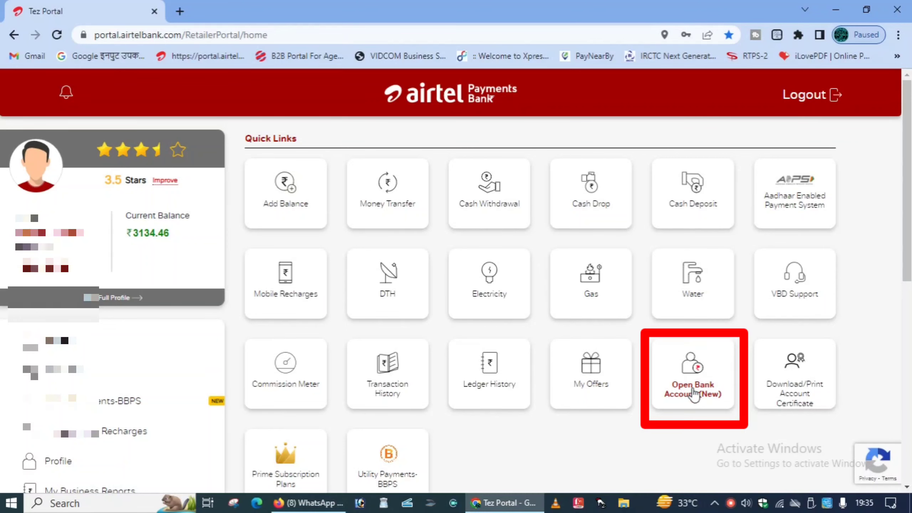
{"action": "left_click", "coordinate": [692, 389]}
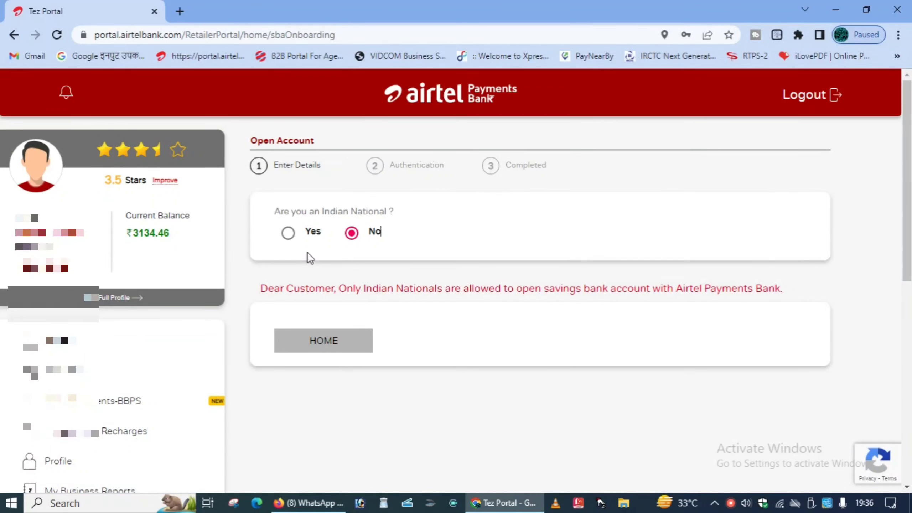
{"action": "left_click", "coordinate": [288, 232]}
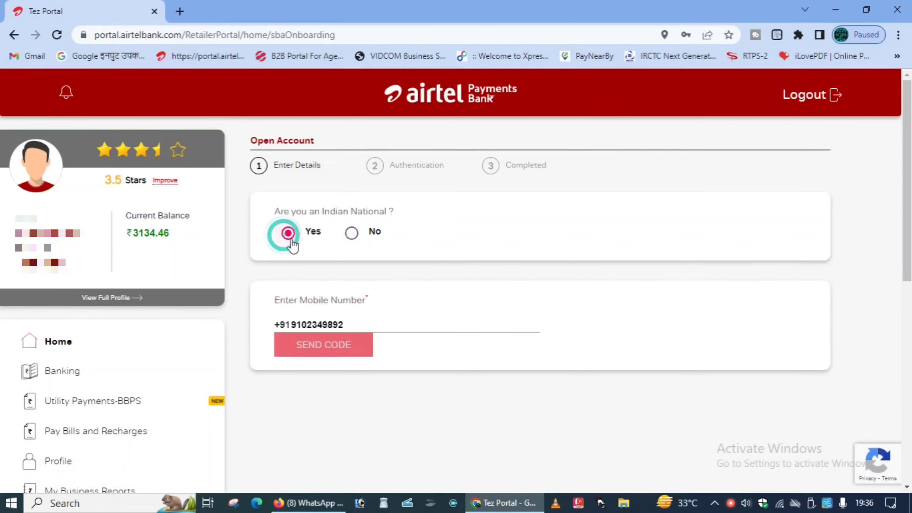
- Replace the prefilled mobile number with the customer's mobile number and send the verification code
{"action": "left_click", "coordinate": [399, 331]}
{"action": "key", "text": "BackSpace"}
{"action": "key", "text": "BackSpace"}
{"action": "key", "text": "BackSpace"}
{"action": "key", "text": "BackSpace"}
{"action": "key", "text": "BackSpace"}
{"action": "key", "text": "BackSpace"}
{"action": "key", "text": "BackSpace"}
{"action": "key", "text": "BackSpace"}
{"action": "key", "text": "BackSpace"}
{"action": "key", "text": "BackSpace"}
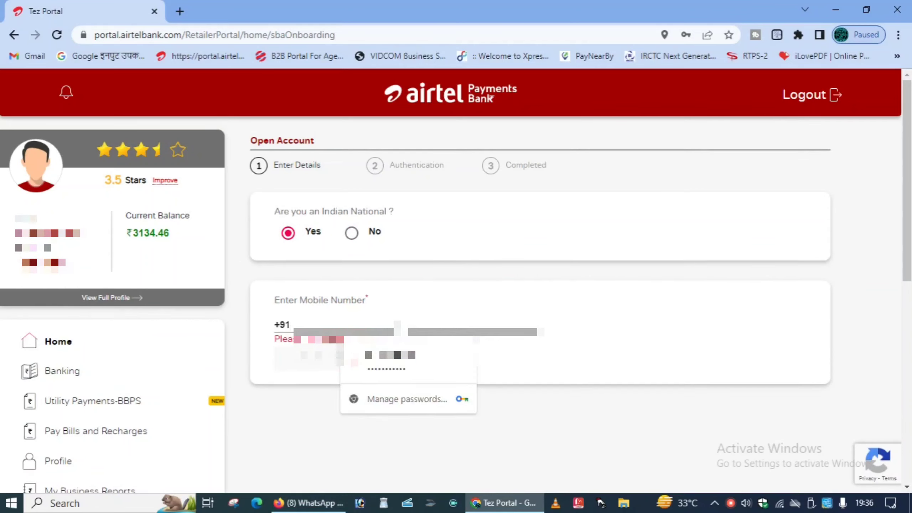
{"action": "left_click", "coordinate": [593, 353]}
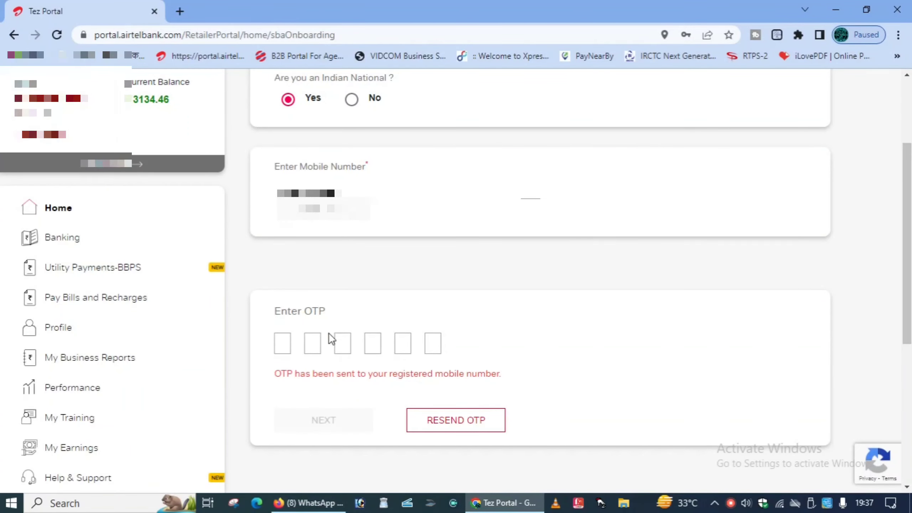
- Enter the OTP sent to the customer's mobile number and continue to the Aadhaar details
{"action": "scroll", "coordinate": [329, 332], "scroll_direction": "down", "scroll_amount": 1}
{"action": "left_click", "coordinate": [281, 279]}
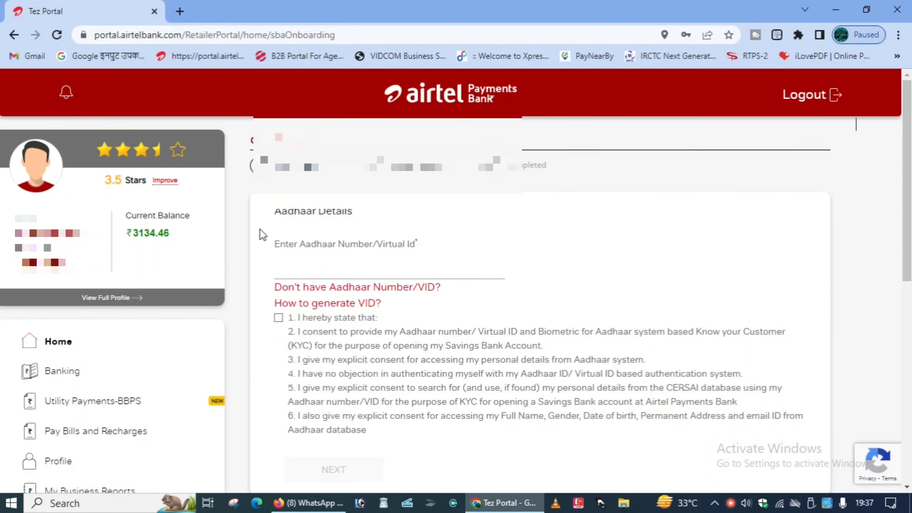
- Enter the customer's Aadhaar number, accept the consent declaration and continue to the Aadhaar authentication
{"action": "left_click_drag", "start_coordinate": [273, 211], "coordinate": [353, 212]}
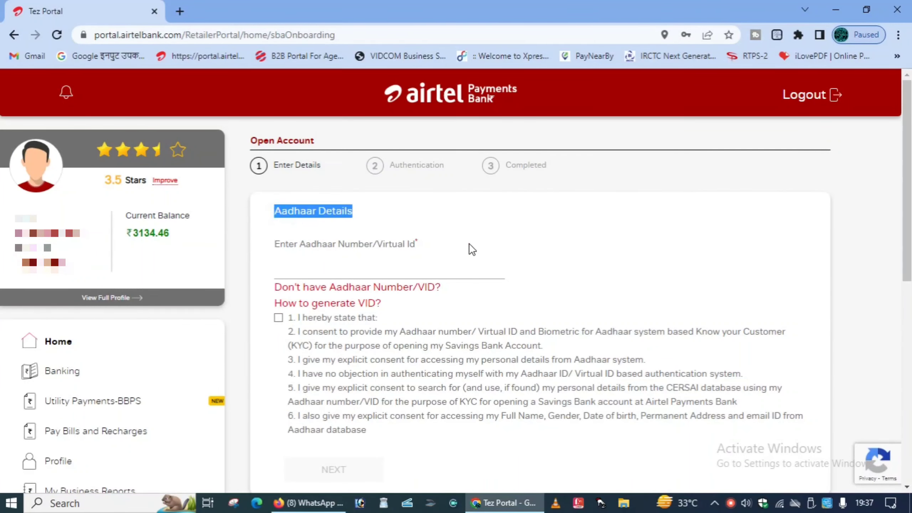
{"action": "left_click", "coordinate": [469, 244]}
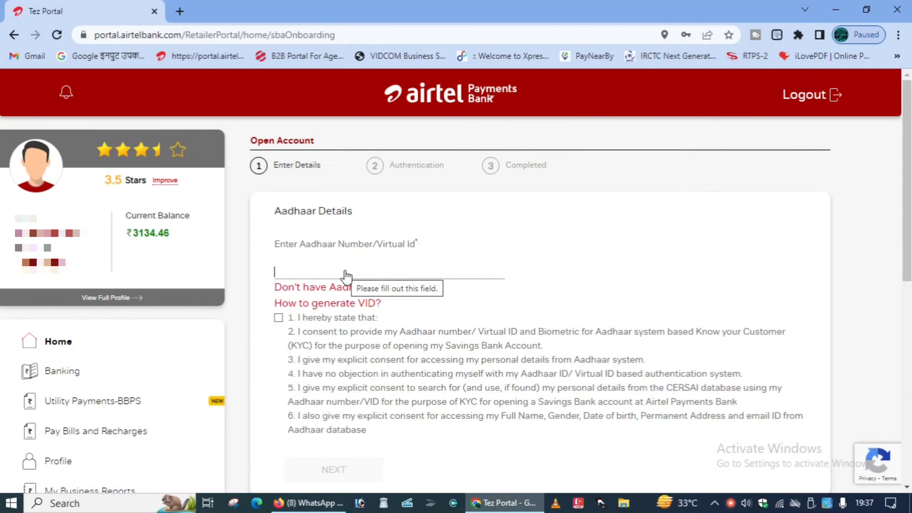
{"action": "scroll", "coordinate": [495, 271], "scroll_direction": "down", "scroll_amount": 2}
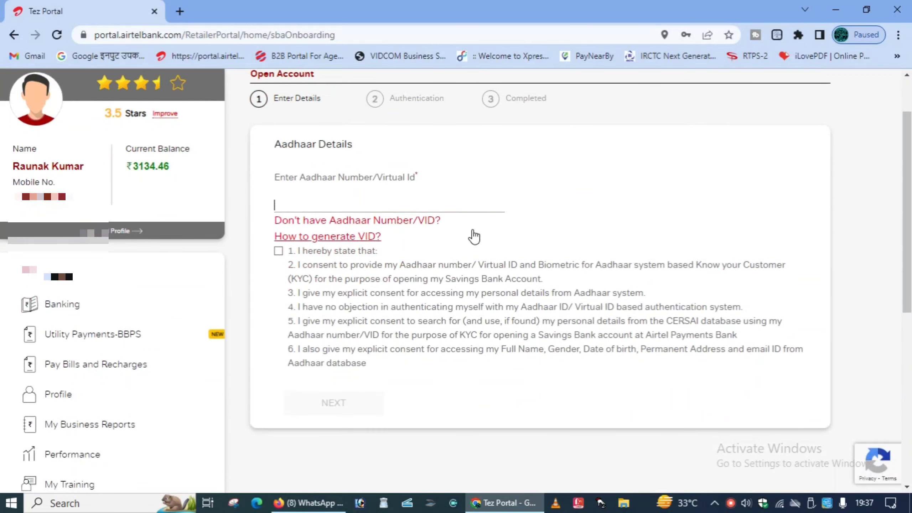
{"action": "left_click", "coordinate": [278, 252]}
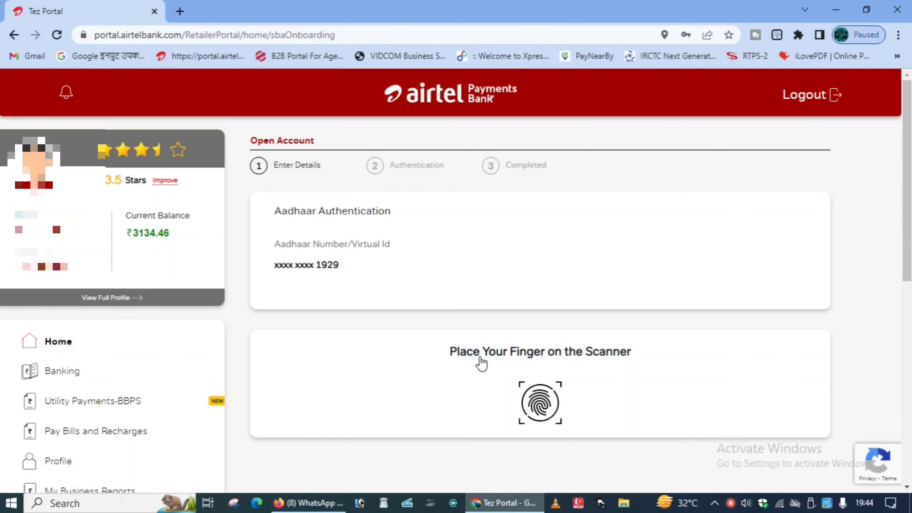
- Capture the customer's fingerprint with the scanner to complete the Aadhaar authentication
{"action": "scroll", "coordinate": [540, 392], "scroll_direction": "down", "scroll_amount": 2}
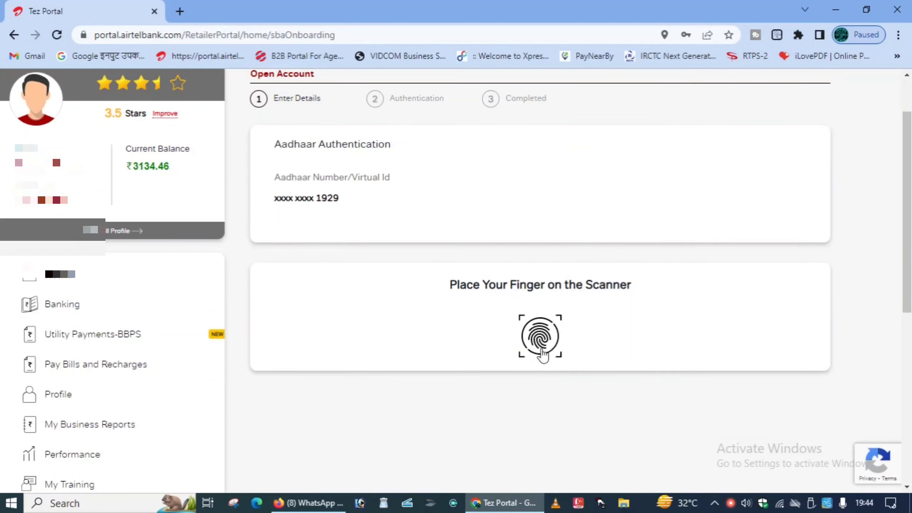
{"action": "scroll", "coordinate": [592, 309], "scroll_direction": "down", "scroll_amount": 4}
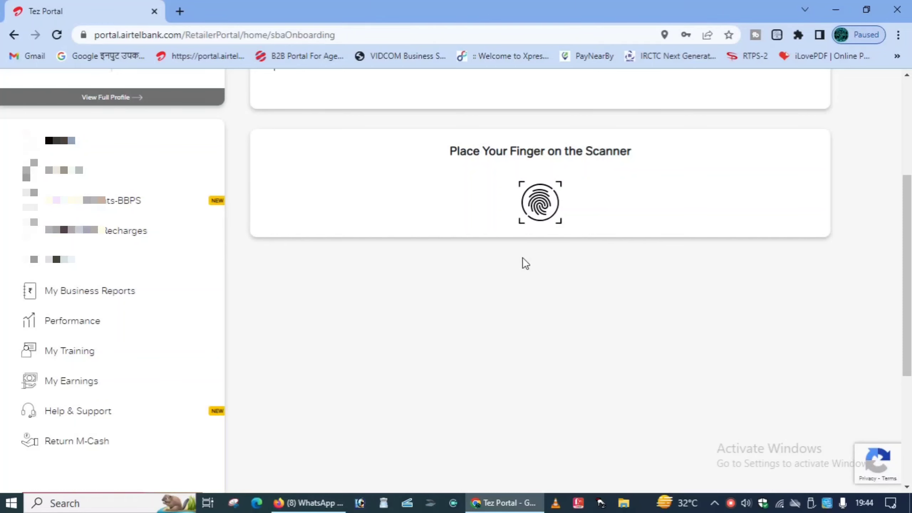
{"action": "left_click", "coordinate": [541, 210]}
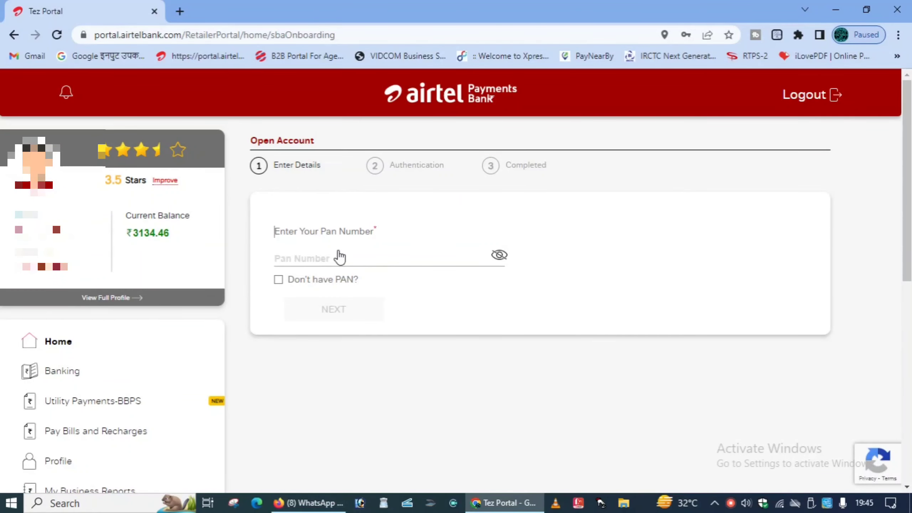
- Enter the customer's PAN number and submit it to open the customer information
{"action": "left_click", "coordinate": [381, 258]}
{"action": "left_click", "coordinate": [381, 252]}
{"action": "left_click", "coordinate": [309, 372]}
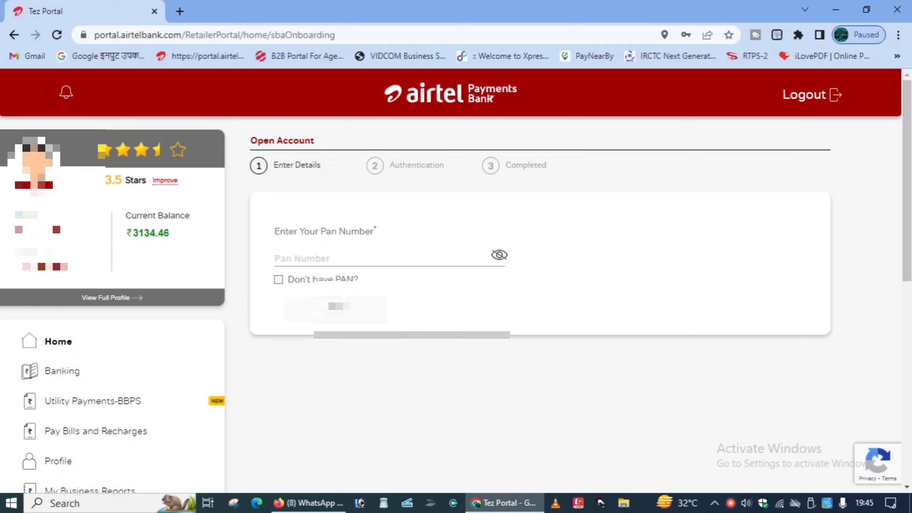
{"action": "left_click", "coordinate": [377, 260]}
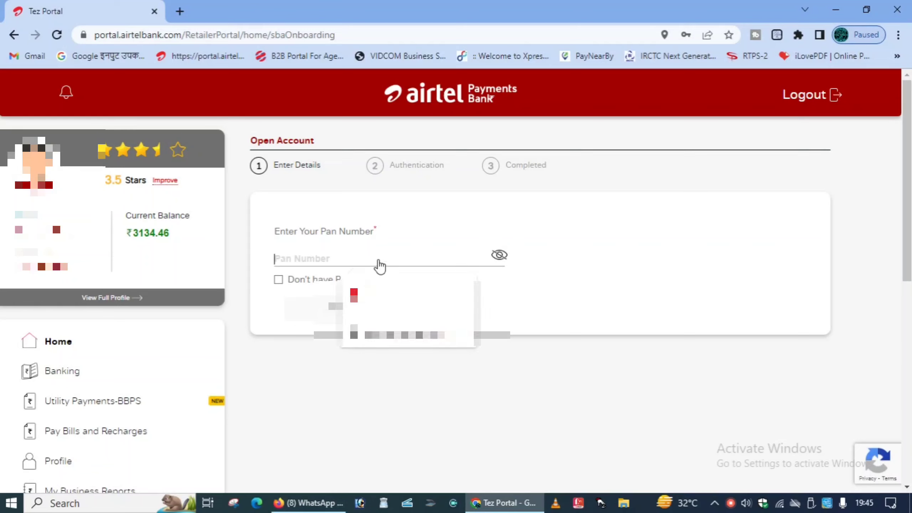
{"action": "left_click", "coordinate": [312, 378]}
{"action": "left_click", "coordinate": [315, 264]}
{"action": "key", "text": "ctrl+v"}
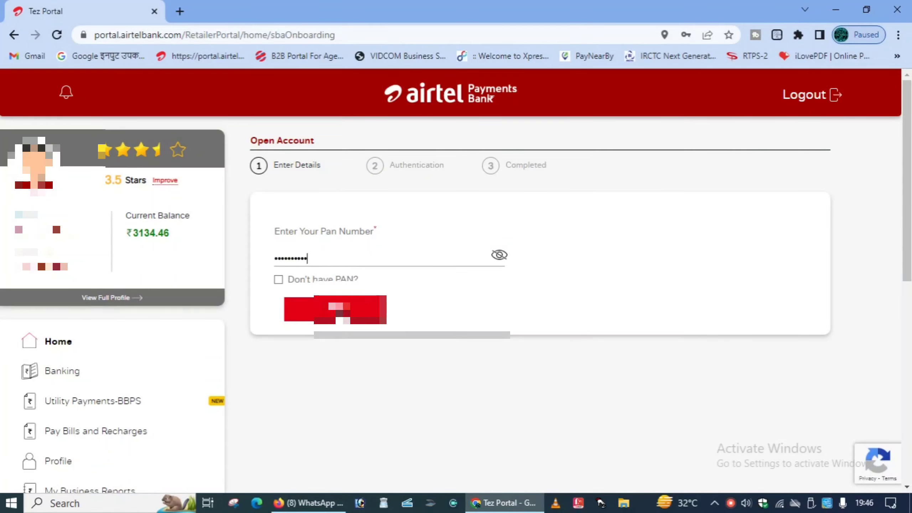
{"action": "key", "text": "Return"}
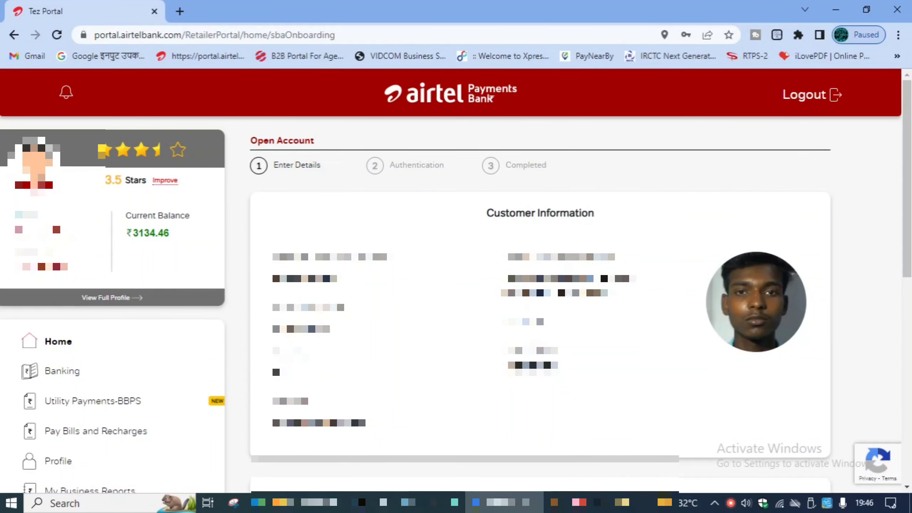
- Mark the correspondence address as same as above, declare it correct and continue to the Confirm Details form
{"action": "scroll", "coordinate": [488, 221], "scroll_direction": "down", "scroll_amount": 2}
{"action": "scroll", "coordinate": [489, 221], "scroll_direction": "up", "scroll_amount": 2}
{"action": "left_click_drag", "start_coordinate": [494, 213], "coordinate": [611, 230]}
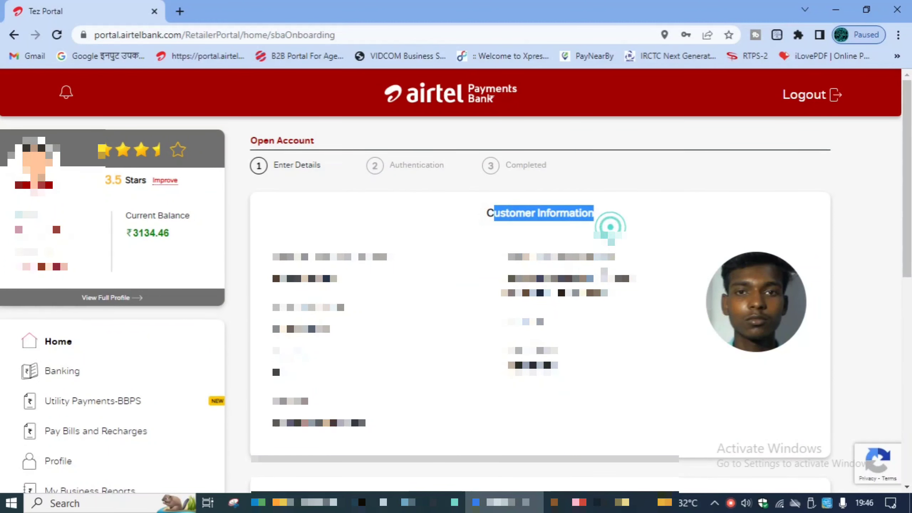
{"action": "scroll", "coordinate": [611, 230], "scroll_direction": "down", "scroll_amount": 5}
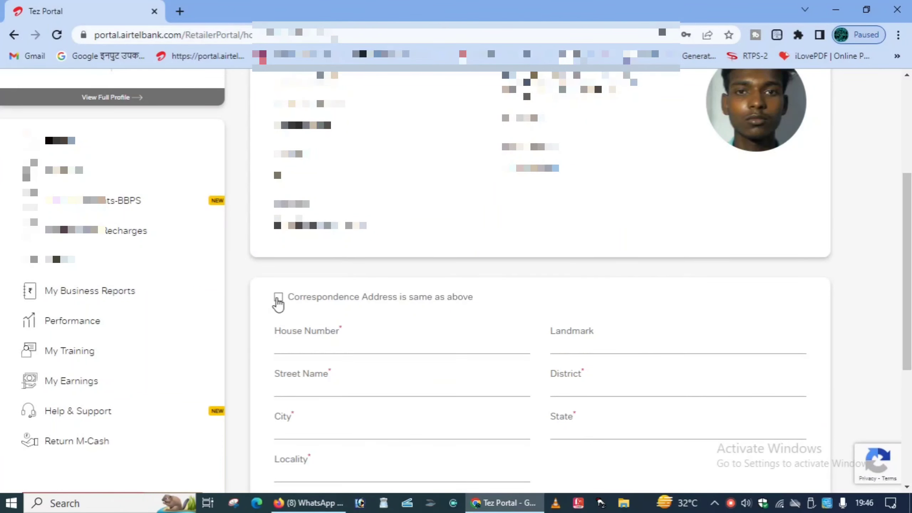
{"action": "left_click", "coordinate": [278, 299]}
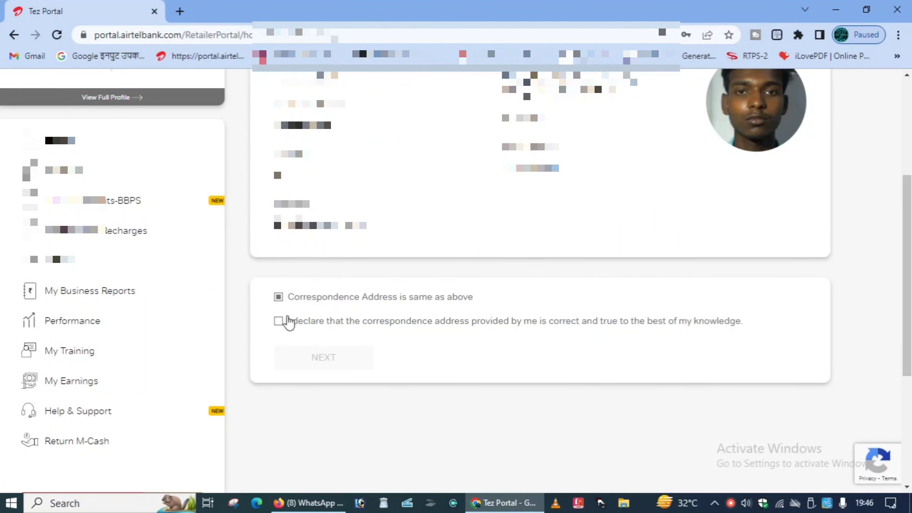
{"action": "left_click", "coordinate": [279, 323]}
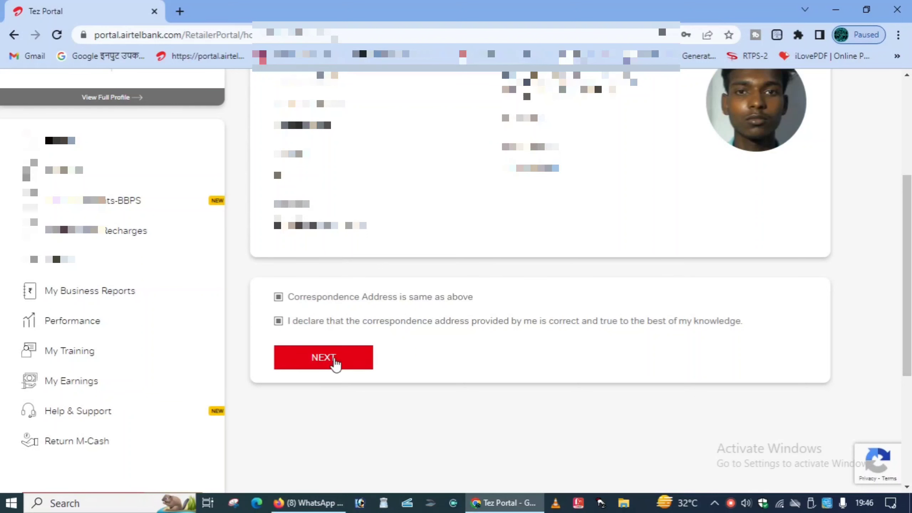
{"action": "left_click", "coordinate": [334, 359]}
- Fill in the customer's father's name in the Confirm Details form
{"action": "left_click_drag", "start_coordinate": [502, 214], "coordinate": [610, 220]}
{"action": "left_click", "coordinate": [610, 220]}
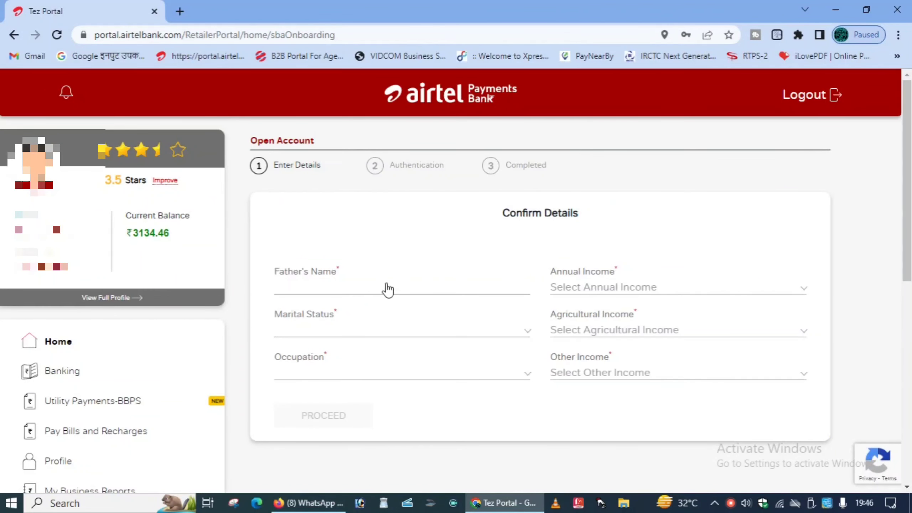
{"action": "left_click", "coordinate": [353, 288]}
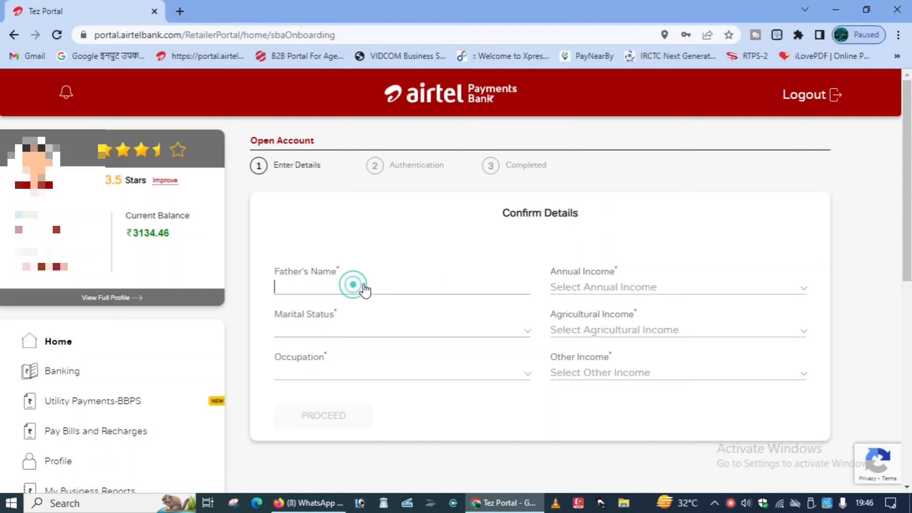
{"action": "left_click", "coordinate": [359, 331]}
{"action": "left_click", "coordinate": [291, 345]}
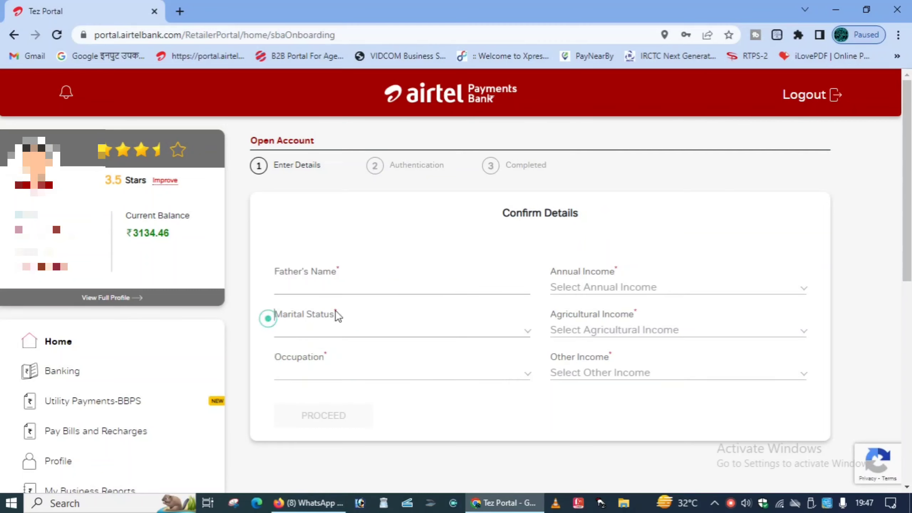
{"action": "left_click", "coordinate": [597, 286]}
{"action": "left_click", "coordinate": [305, 288]}
{"action": "left_click", "coordinate": [305, 301]}
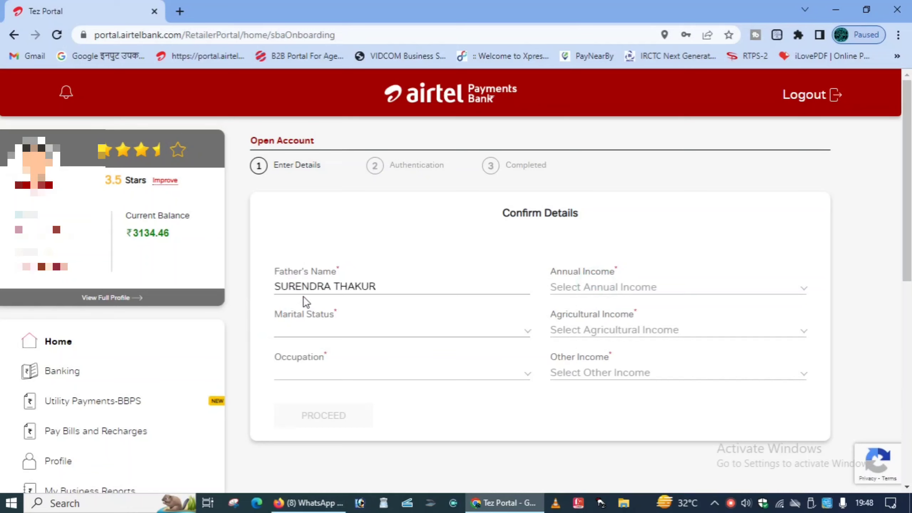
- Choose the customer's marital status and set the occupation to Student
{"action": "left_click", "coordinate": [358, 331]}
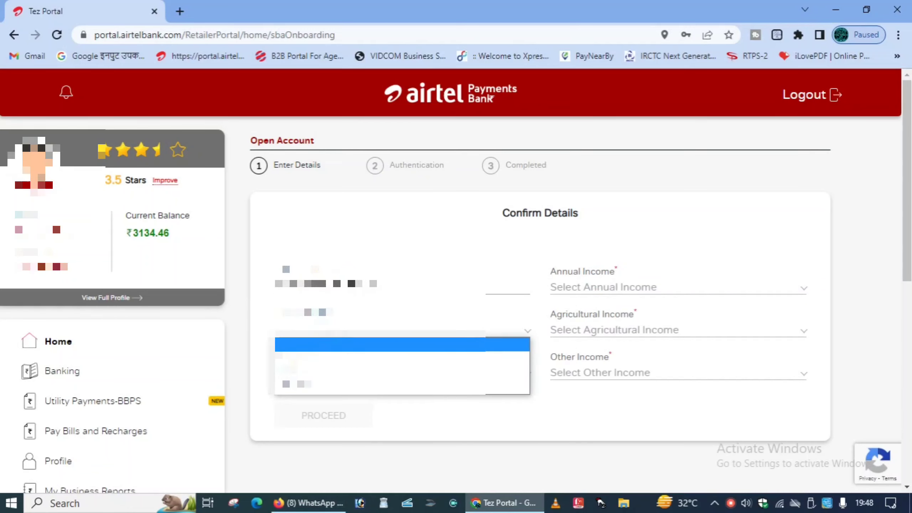
{"action": "left_click", "coordinate": [299, 373]}
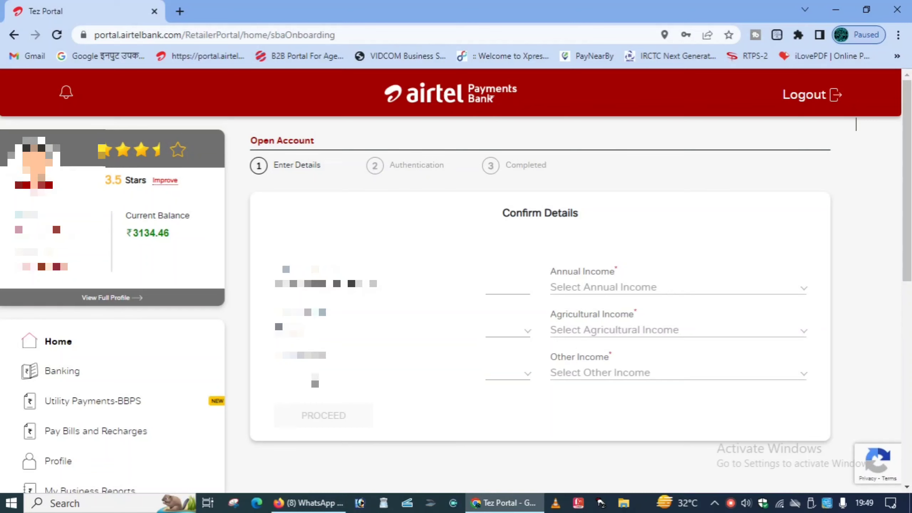
{"action": "left_click", "coordinate": [324, 374]}
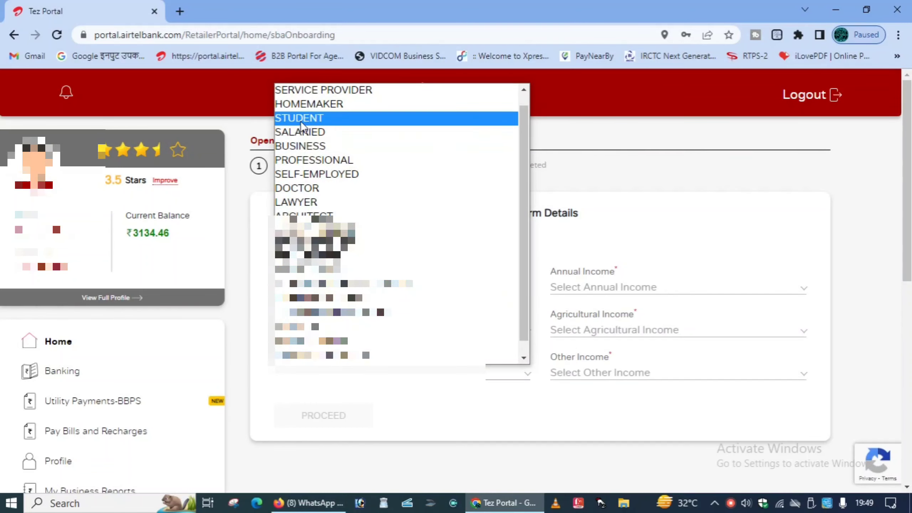
{"action": "left_click", "coordinate": [321, 120]}
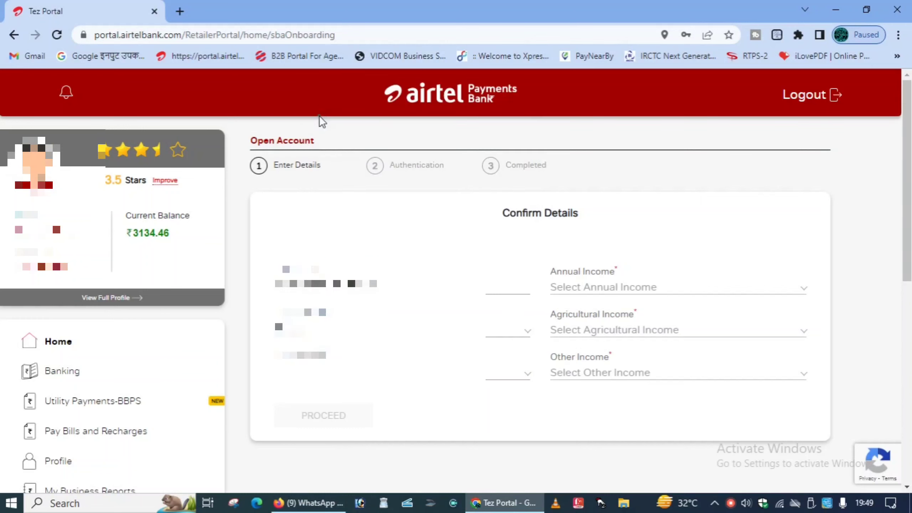
- Set the annual income to 0-2.5 lakhs and the agricultural income to 50000
{"action": "left_click", "coordinate": [577, 289]}
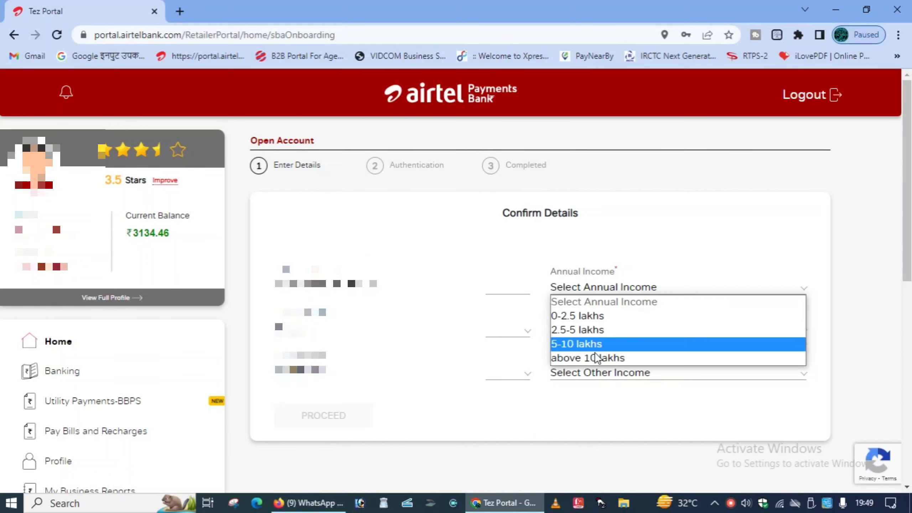
{"action": "left_click", "coordinate": [597, 316]}
{"action": "left_click", "coordinate": [567, 329]}
{"action": "left_click", "coordinate": [584, 373]}
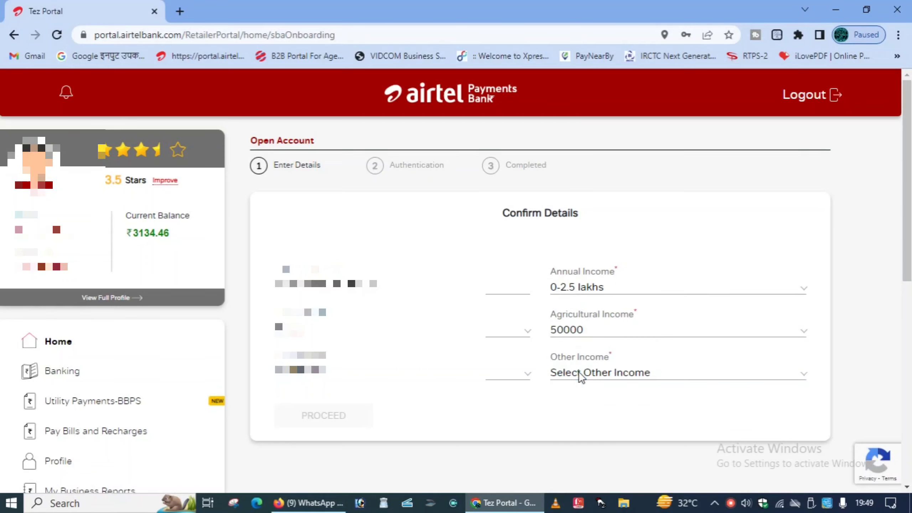
- Set the other income to 50000 and proceed to the Nominee Details form
{"action": "left_click", "coordinate": [589, 374]}
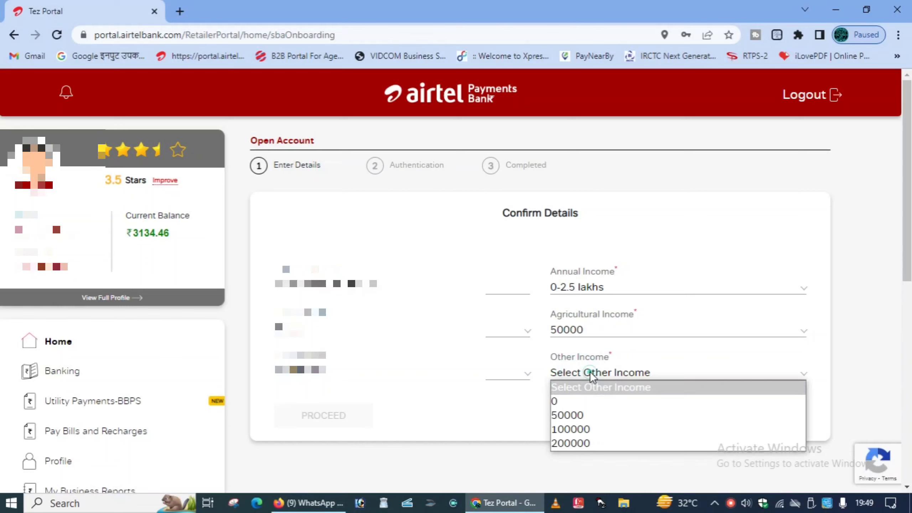
{"action": "left_click", "coordinate": [584, 416]}
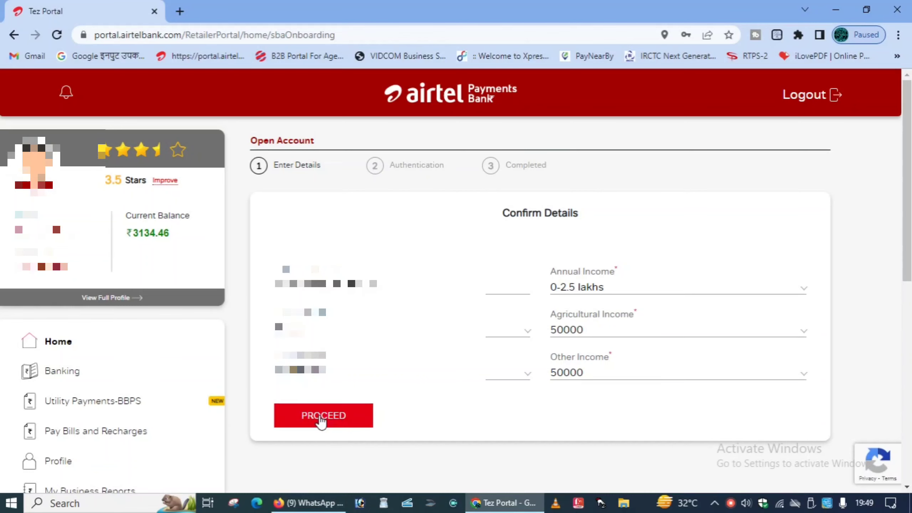
{"action": "left_click", "coordinate": [320, 417]}
- Mark the nominee's address as same as the correspondence address in the Nominee Details form
{"action": "left_click_drag", "start_coordinate": [502, 215], "coordinate": [586, 221]}
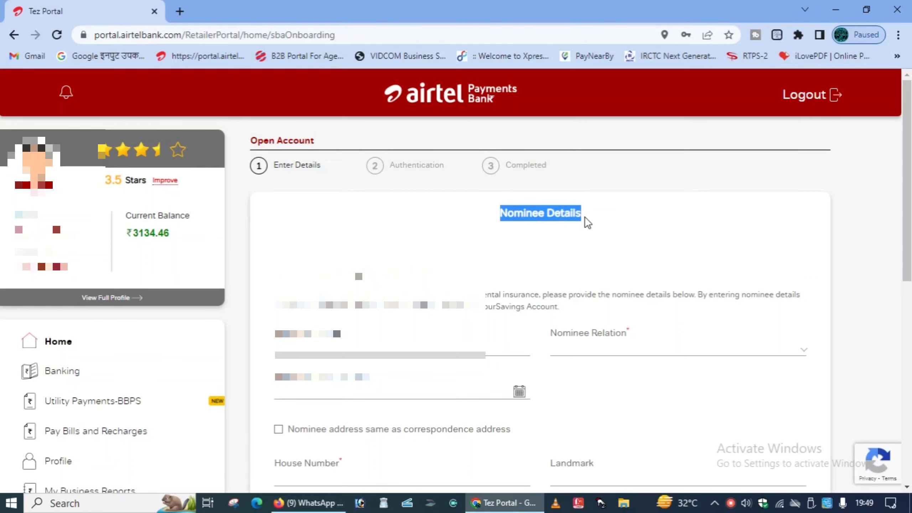
{"action": "left_click", "coordinate": [615, 223]}
{"action": "scroll", "coordinate": [495, 229], "scroll_direction": "down", "scroll_amount": 2}
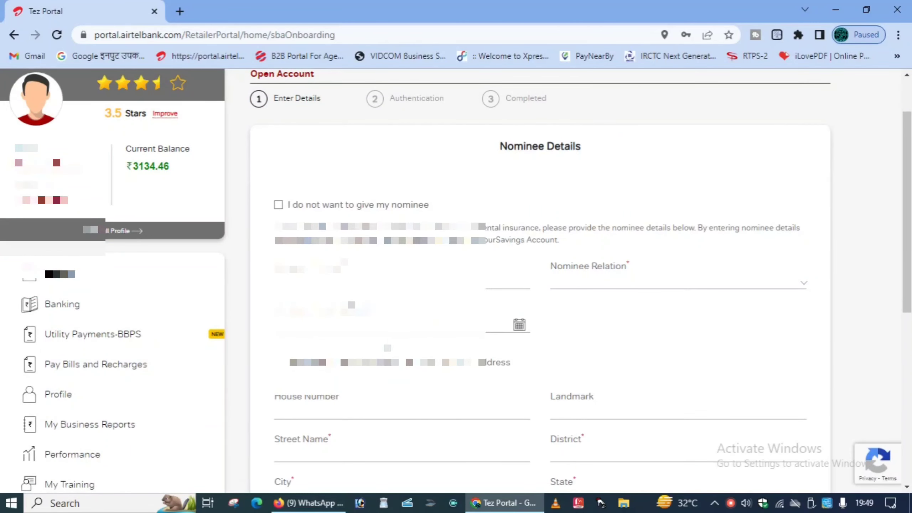
{"action": "left_click", "coordinate": [327, 282]}
{"action": "left_click", "coordinate": [641, 286]}
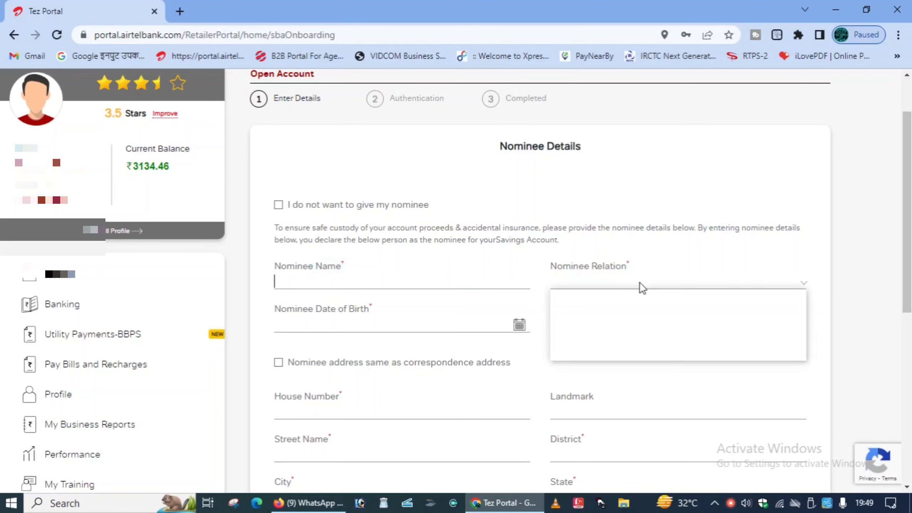
{"action": "left_click", "coordinate": [381, 342]}
{"action": "scroll", "coordinate": [390, 349], "scroll_direction": "down", "scroll_amount": 2}
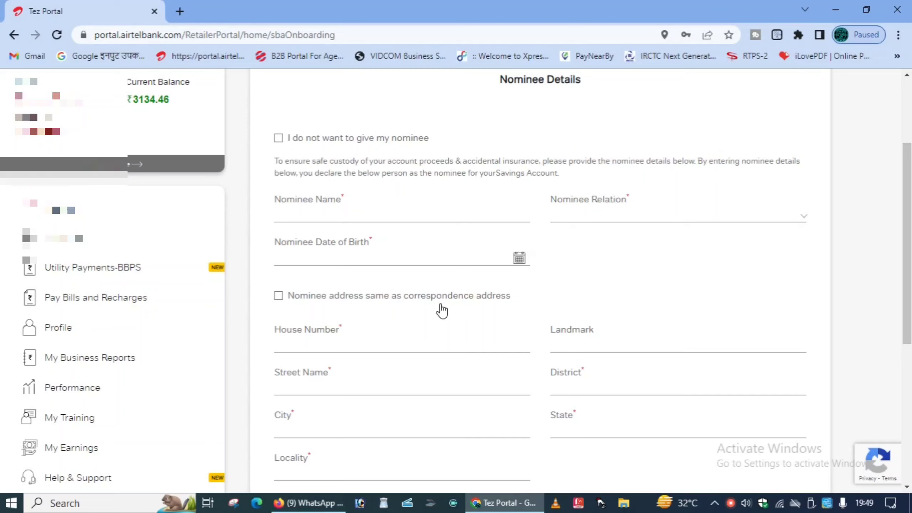
{"action": "left_click", "coordinate": [279, 297]}
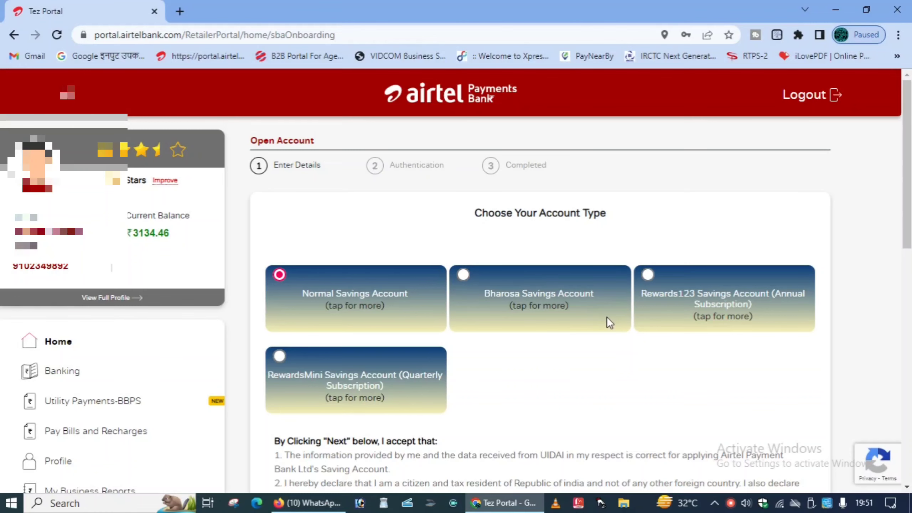
- Keep the Normal Savings Account type and accept the not-physically-challenged declaration and the sweepout account and WhatsApp consents
{"action": "scroll", "coordinate": [607, 317], "scroll_direction": "down", "scroll_amount": 3}
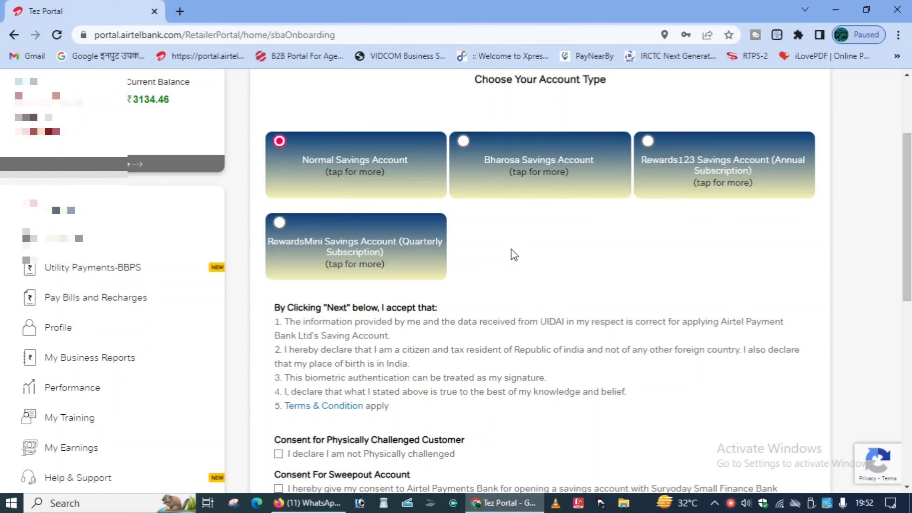
{"action": "scroll", "coordinate": [383, 223], "scroll_direction": "down", "scroll_amount": 5}
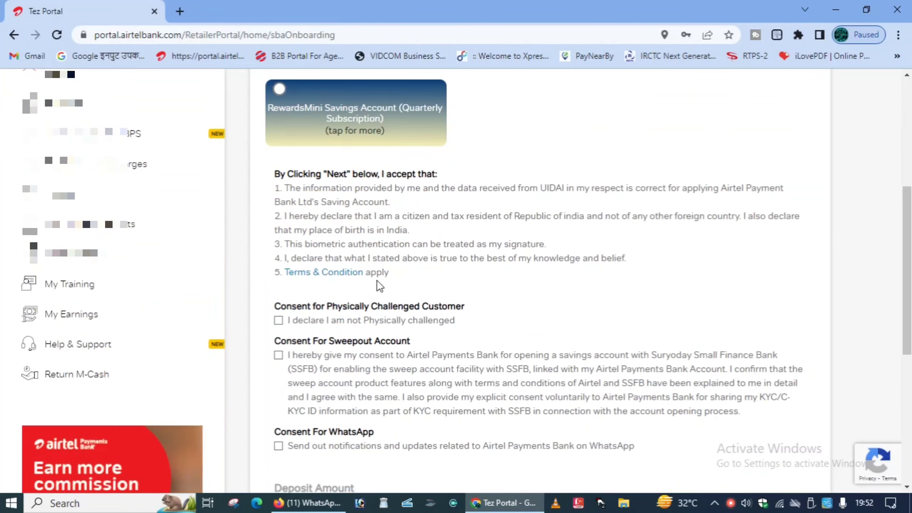
{"action": "left_click", "coordinate": [279, 254]}
{"action": "left_click", "coordinate": [279, 288]}
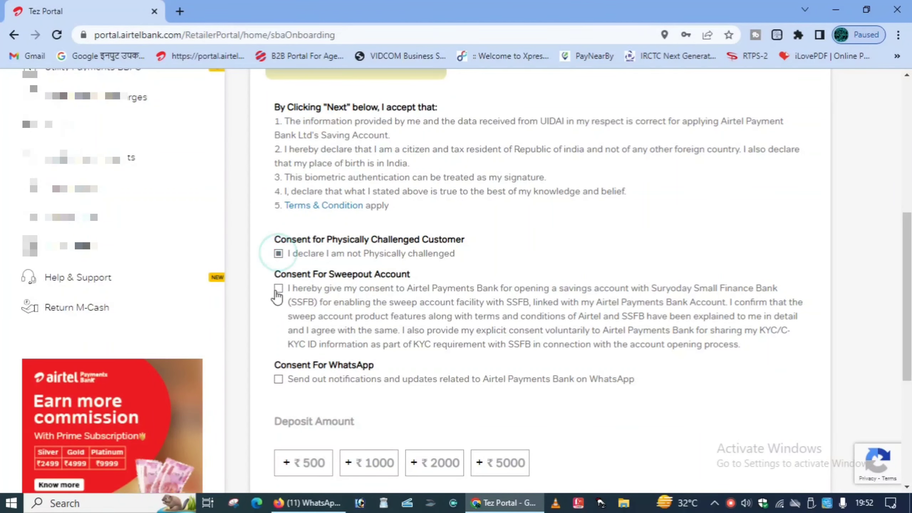
{"action": "scroll", "coordinate": [328, 271], "scroll_direction": "down", "scroll_amount": 3}
{"action": "left_click", "coordinate": [279, 246]}
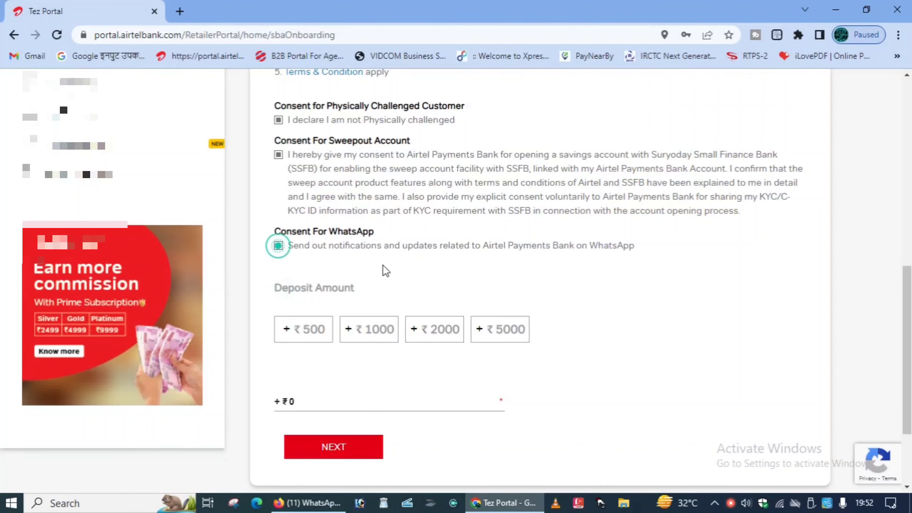
- Enter a deposit amount of ₹100, continue and acknowledge the account facilitation charge
{"action": "scroll", "coordinate": [384, 330], "scroll_direction": "down", "scroll_amount": 2}
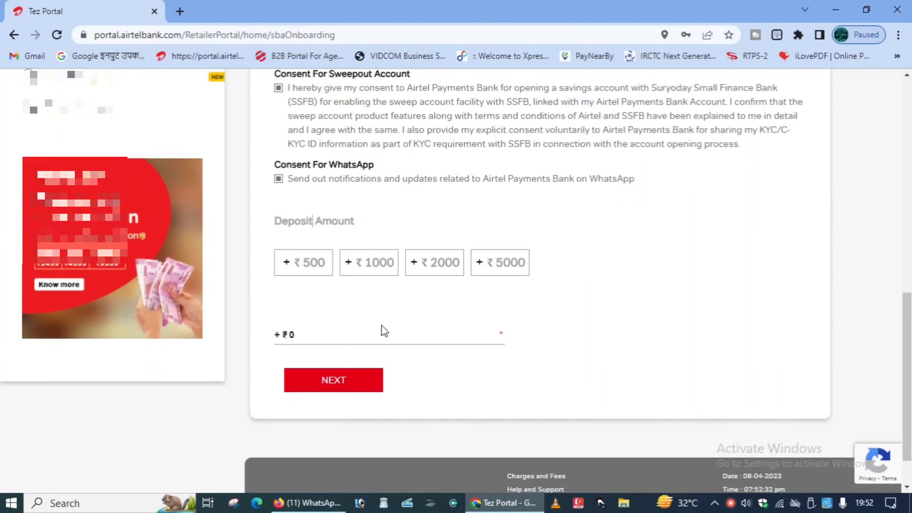
{"action": "left_click", "coordinate": [328, 337]}
{"action": "type", "text": "100"}
{"action": "left_click", "coordinate": [546, 397]}
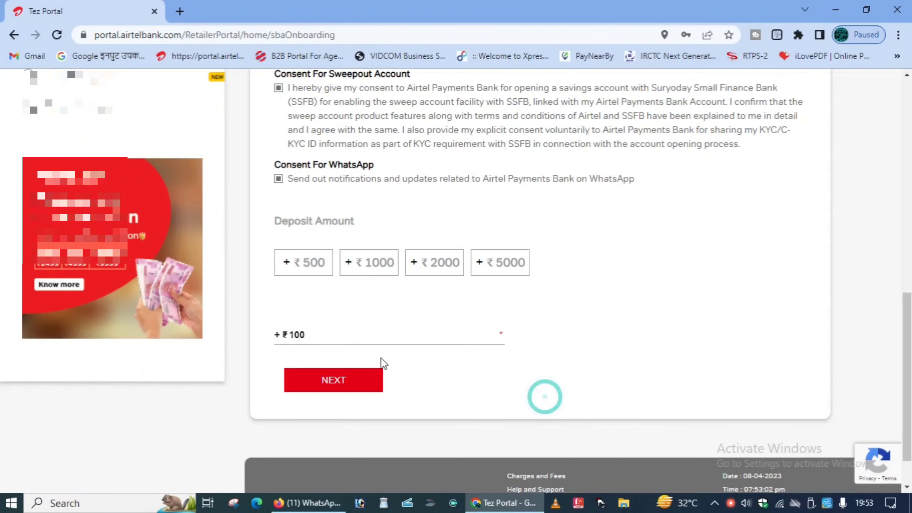
{"action": "left_click", "coordinate": [347, 381]}
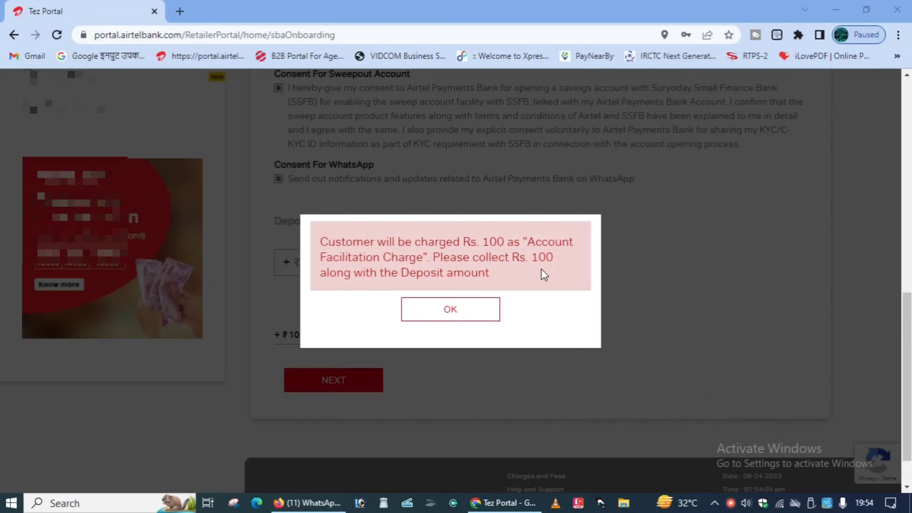
{"action": "left_click", "coordinate": [473, 314]}
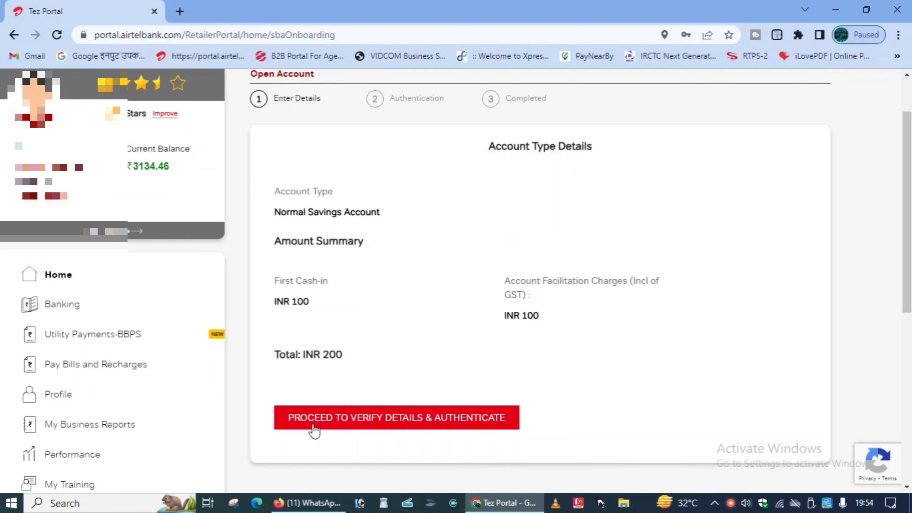
- Proceed from the account type summary through the customer details review to Aadhaar authentication
{"action": "left_click", "coordinate": [423, 419]}
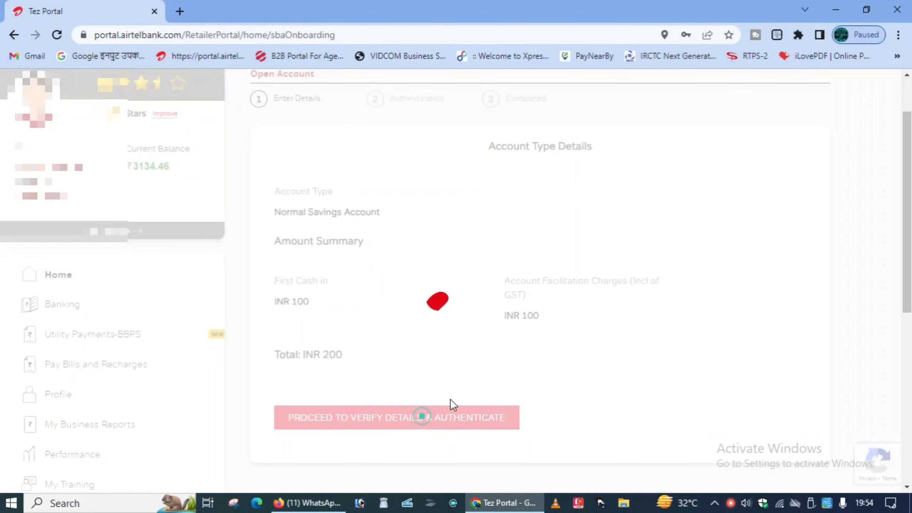
{"action": "scroll", "coordinate": [575, 293], "scroll_direction": "down", "scroll_amount": 6}
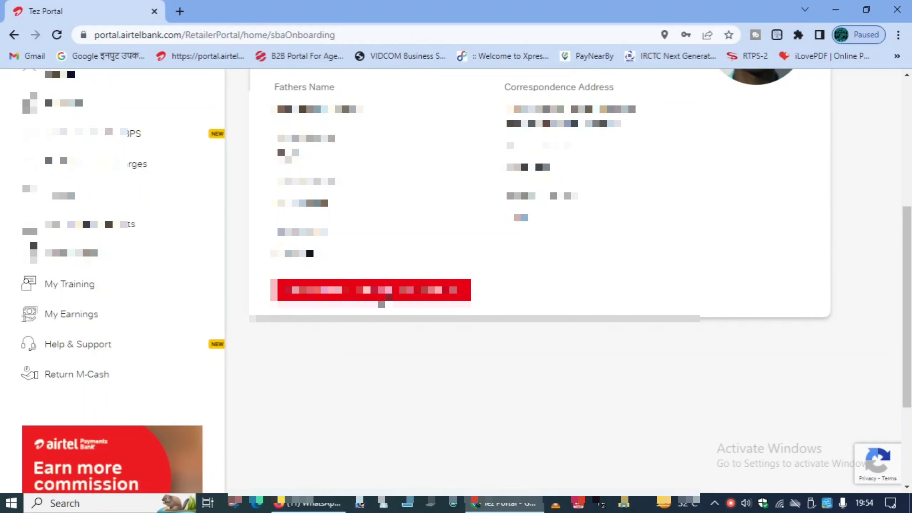
{"action": "left_click", "coordinate": [352, 299]}
- Authorize the bank to use the customer's Aadhaar and biometrics, and capture the fingerprint with the scanner
{"action": "left_click", "coordinate": [279, 271]}
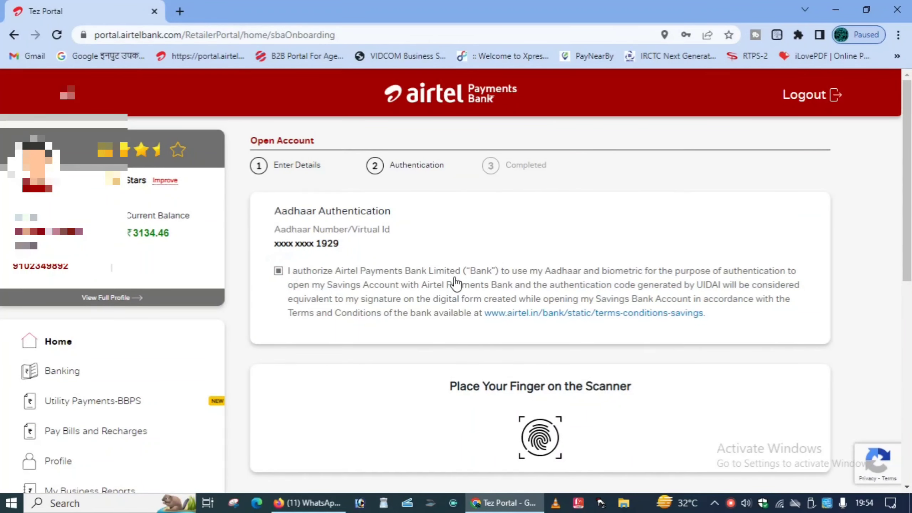
{"action": "scroll", "coordinate": [568, 367], "scroll_direction": "down", "scroll_amount": 3}
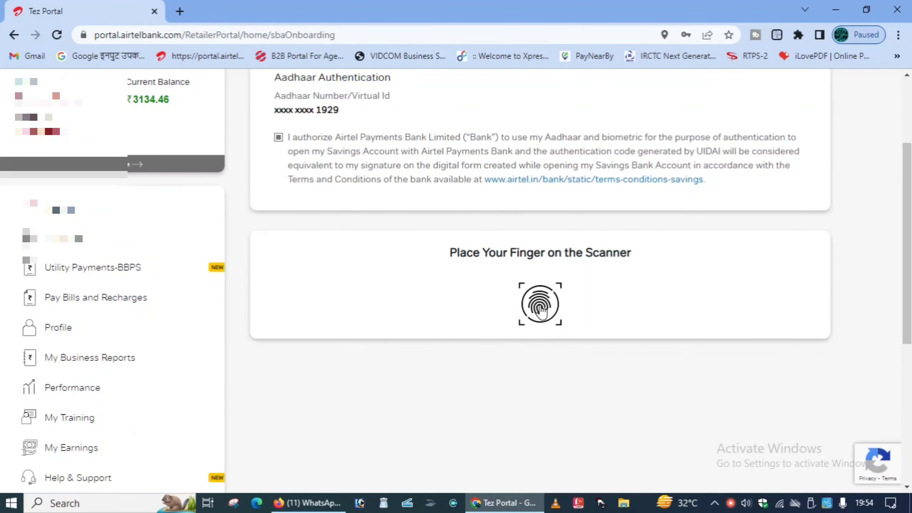
{"action": "left_click", "coordinate": [540, 309]}
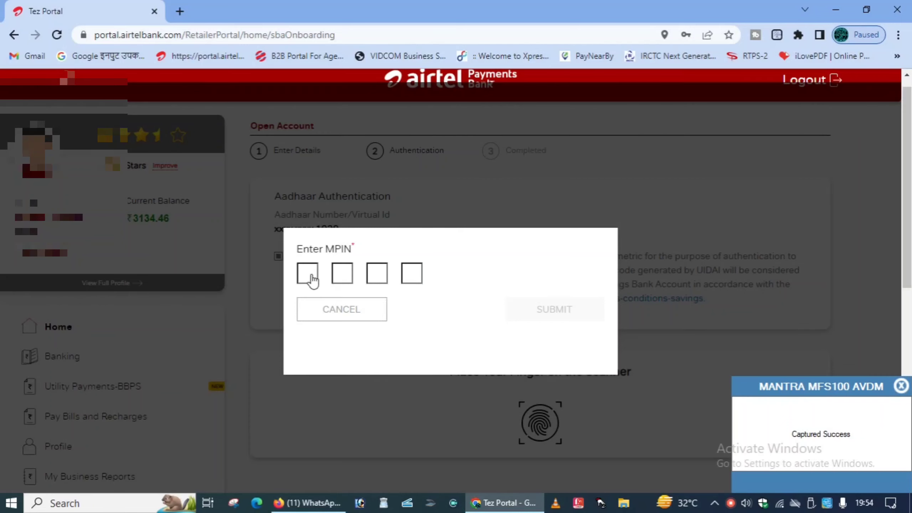
- Enter the MPIN and submit it to authenticate the account opening
{"action": "left_click", "coordinate": [307, 274]}
{"action": "type", "text": "****"}
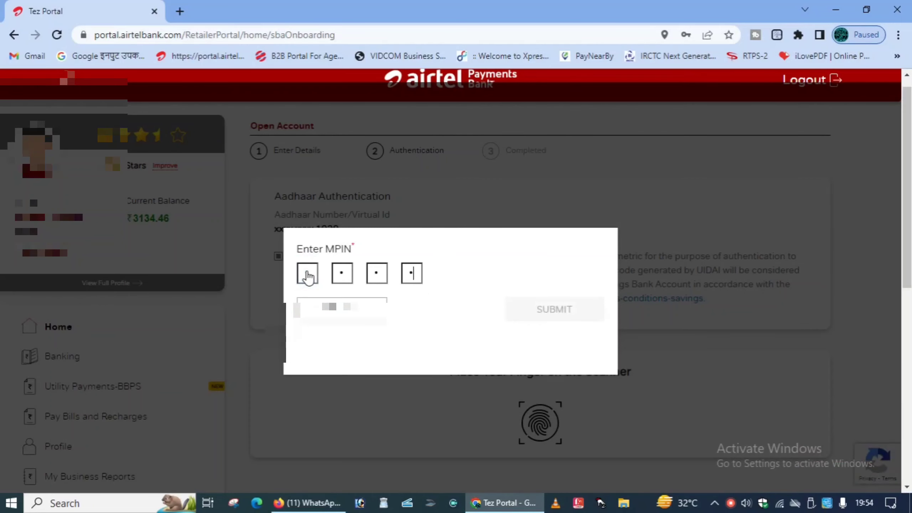
{"action": "left_click", "coordinate": [567, 312]}
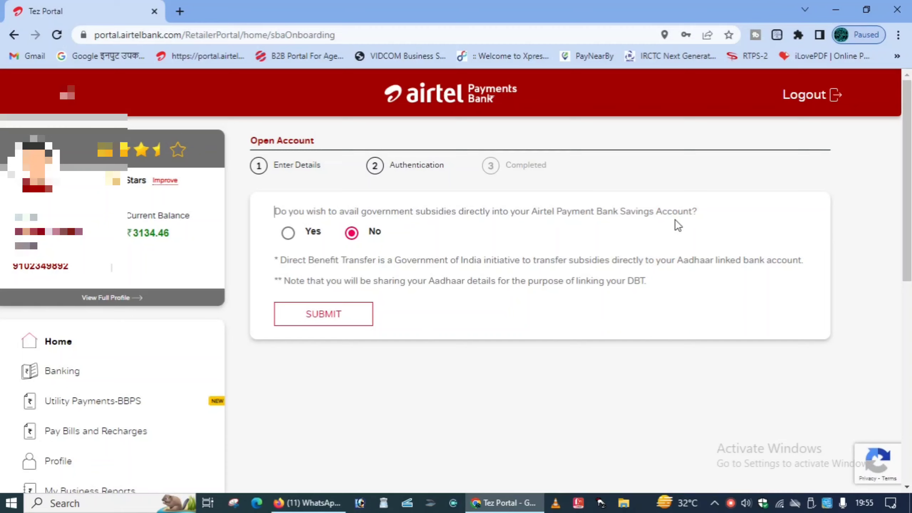
- Choose Yes for receiving government subsidies directly into the savings account and submit the choice
{"action": "left_click", "coordinate": [288, 233]}
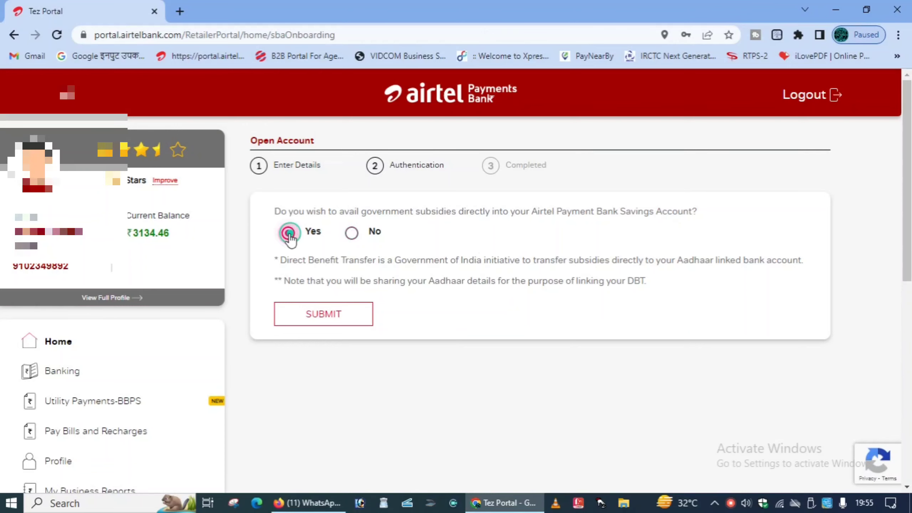
{"action": "left_click", "coordinate": [335, 315]}
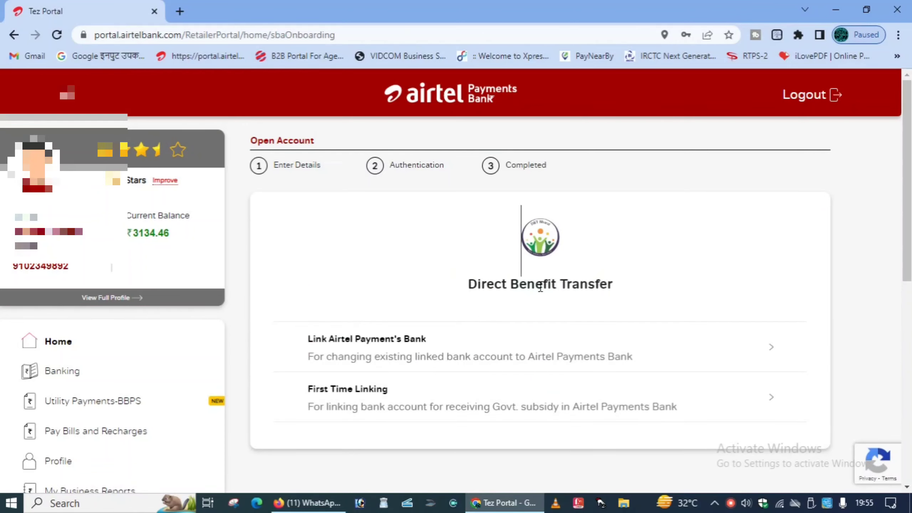
- Open the Link Airtel Payment's Bank form for Direct Benefit Transfer and start choosing the bank currently receiving DBT
{"action": "scroll", "coordinate": [375, 339], "scroll_direction": "down", "scroll_amount": 2}
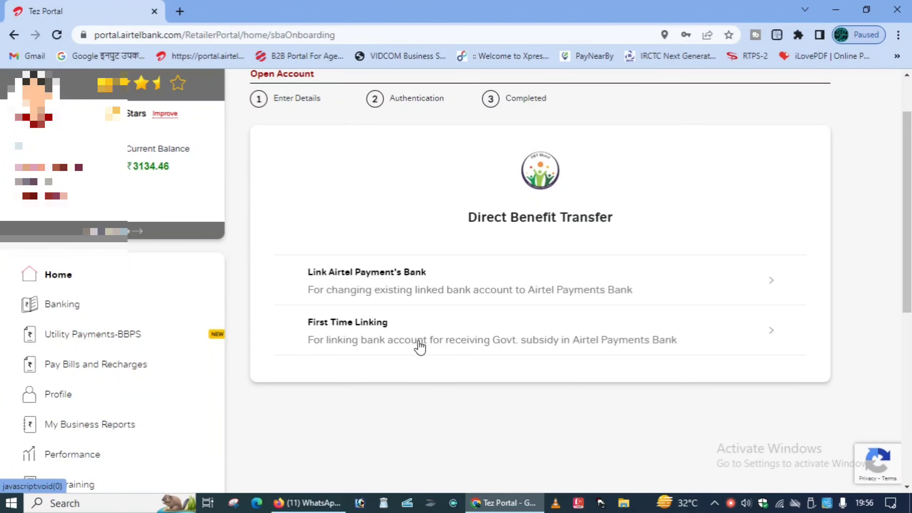
{"action": "left_click", "coordinate": [409, 341]}
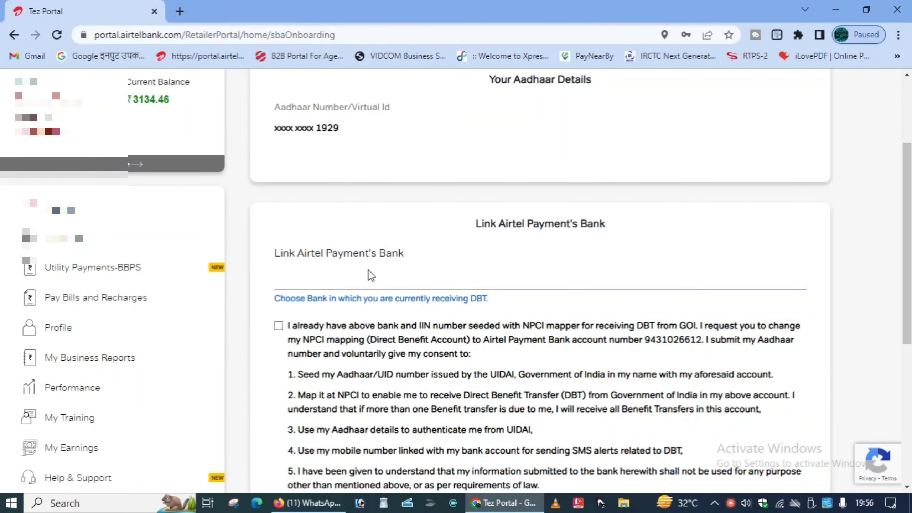
{"action": "left_click", "coordinate": [350, 277]}
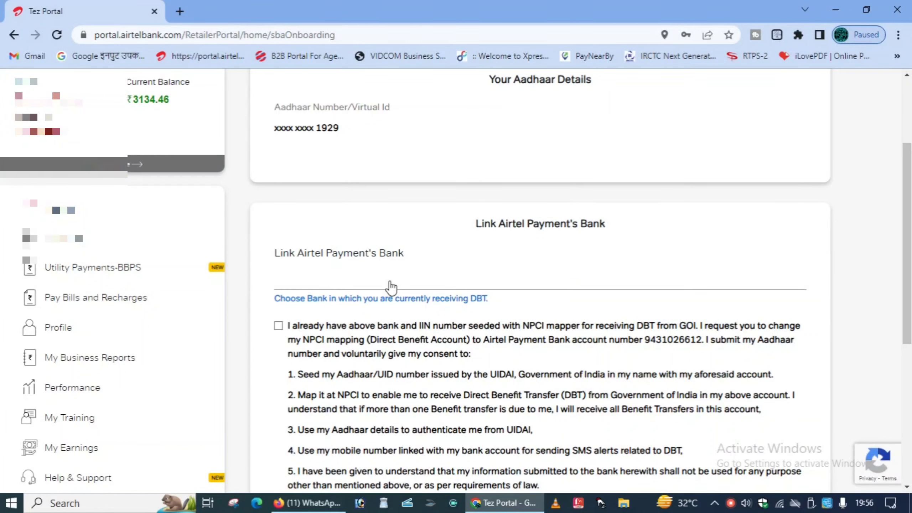